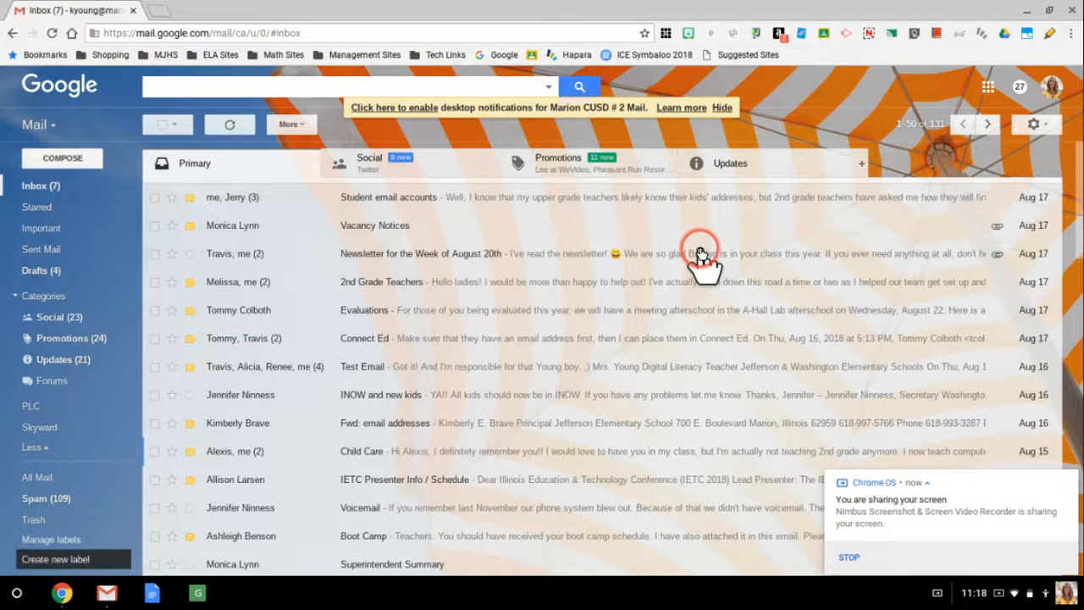
- Open the inbox configuration and disable the Social, Promotions and Updates categories, leaving only Primary enabled
{"action": "left_click", "coordinate": [1033, 129]}
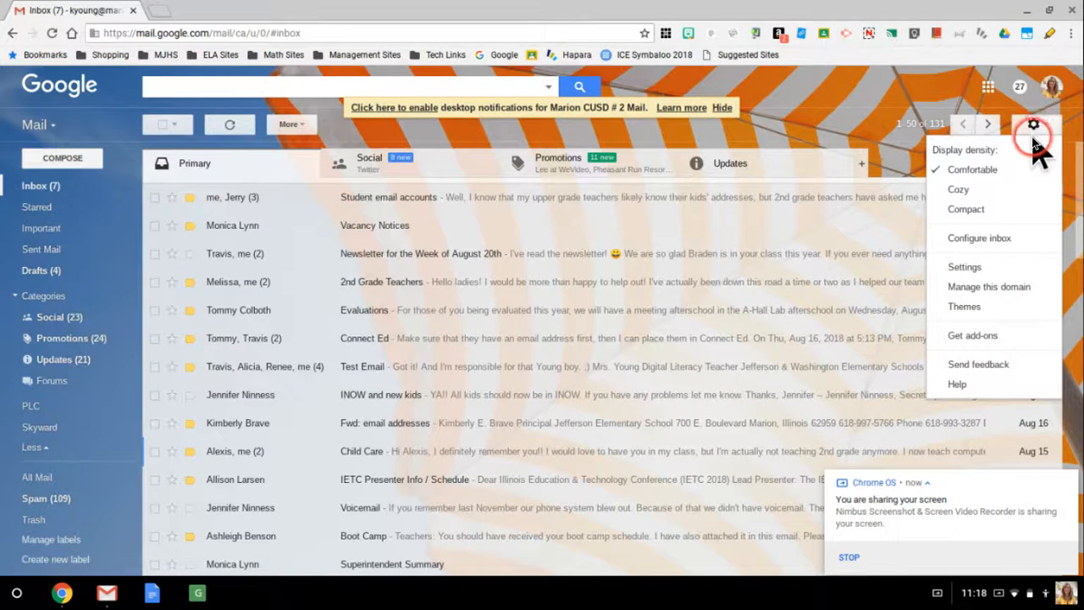
{"action": "left_click", "coordinate": [982, 239]}
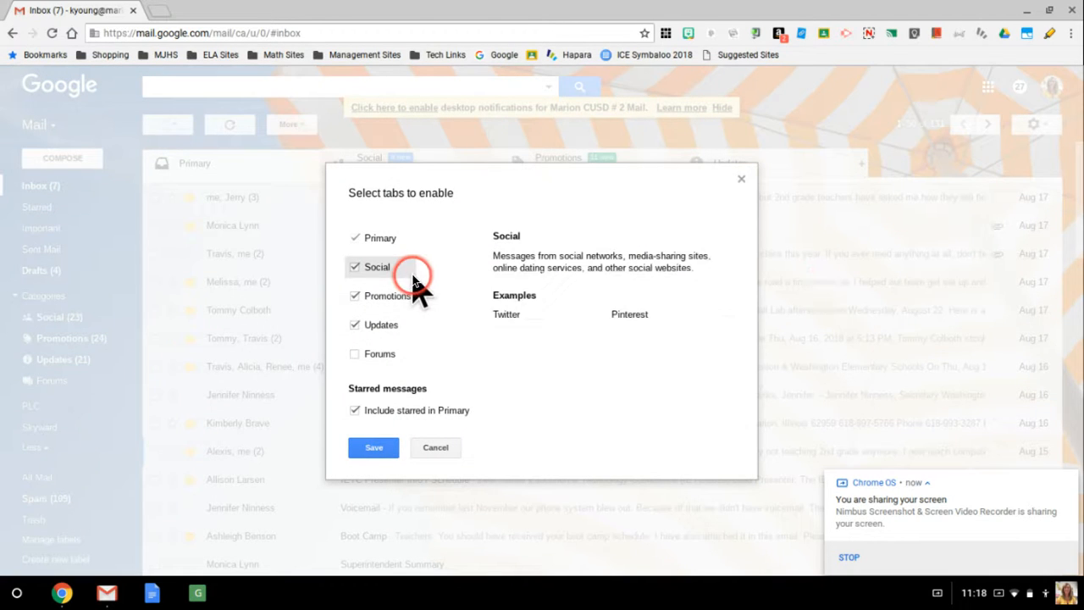
{"action": "left_click", "coordinate": [356, 296]}
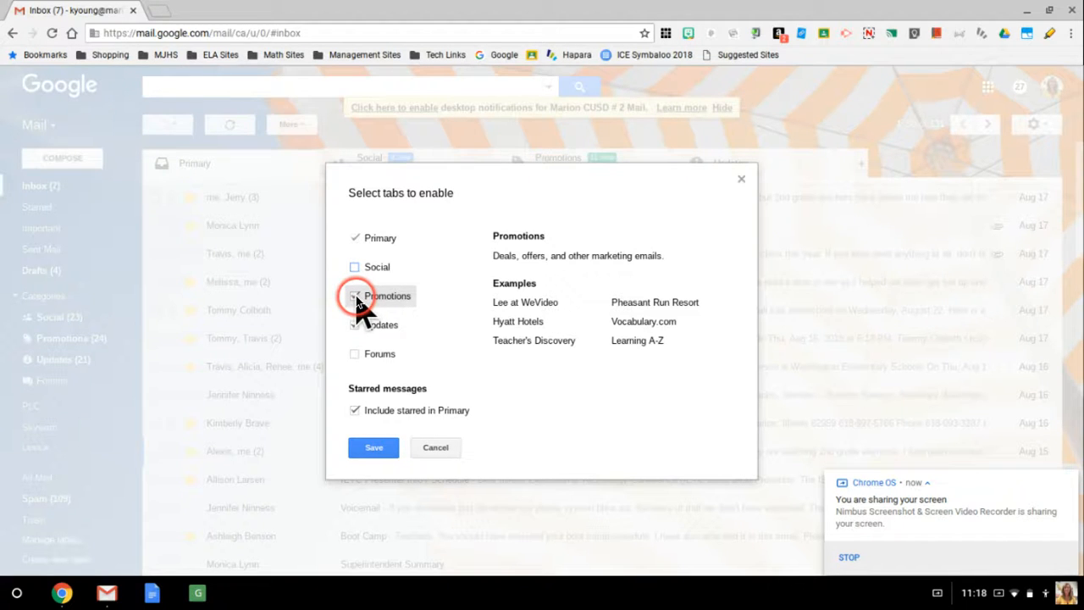
{"action": "left_click", "coordinate": [356, 325]}
{"action": "left_click", "coordinate": [355, 354]}
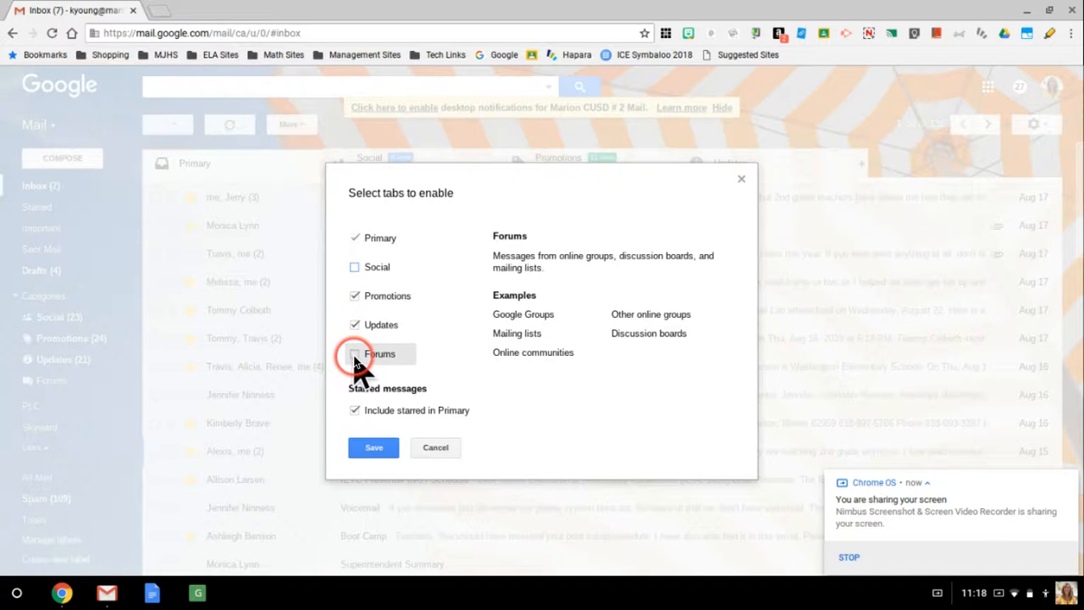
{"action": "left_click", "coordinate": [356, 296]}
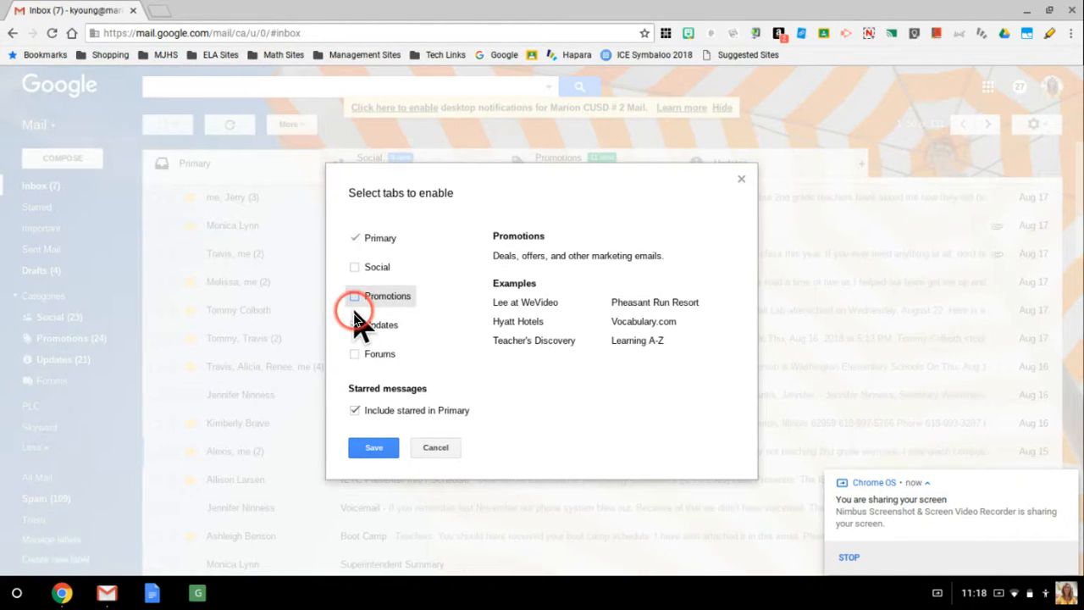
{"action": "left_click", "coordinate": [355, 325]}
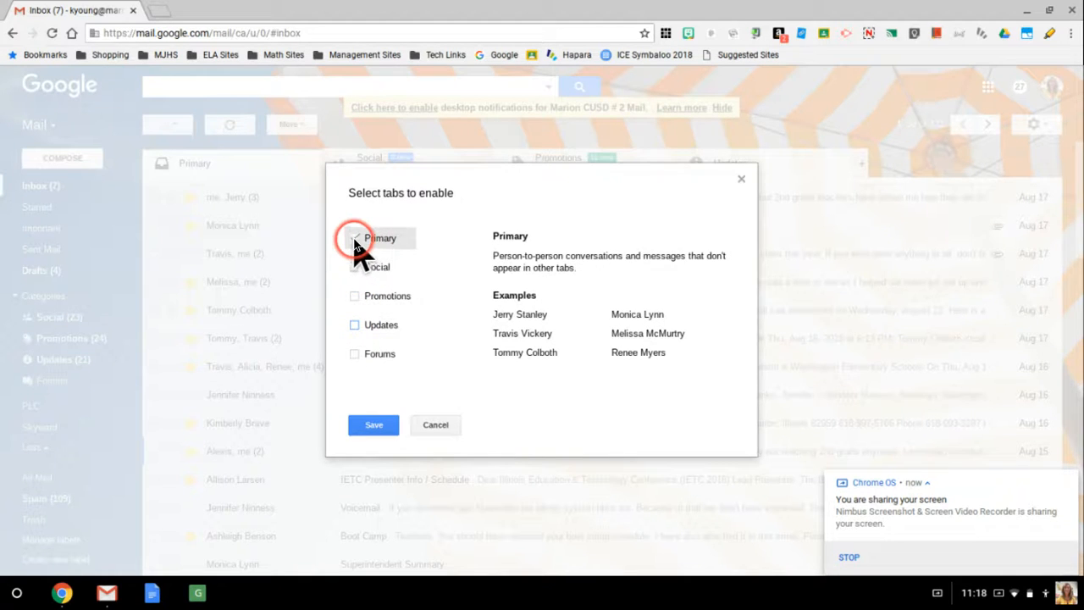
{"action": "left_click", "coordinate": [379, 240]}
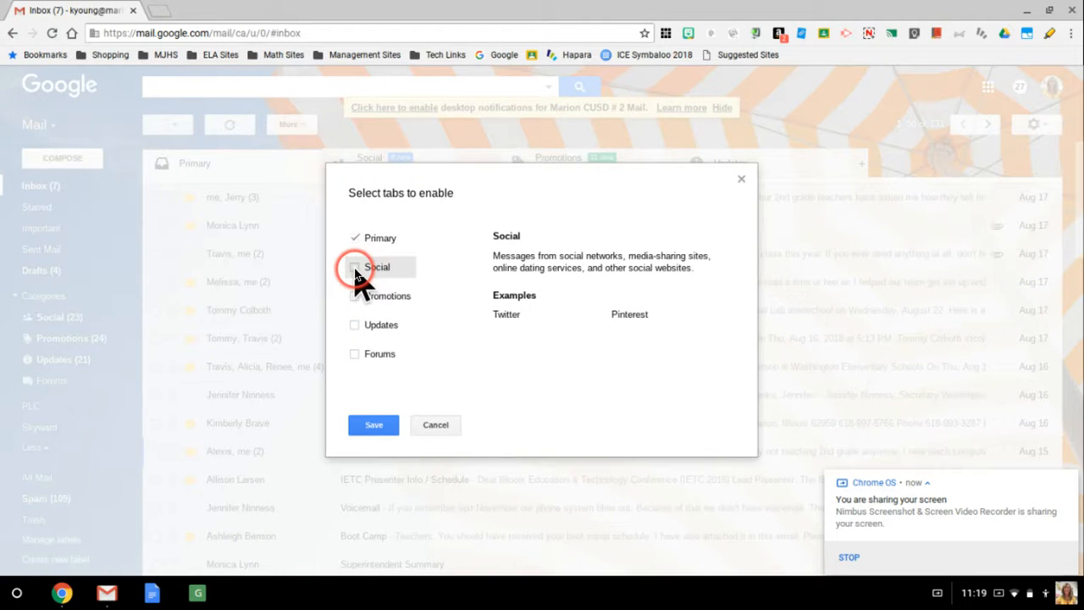
- Enable the Social, Promotions and Updates inbox categories and save the inbox configuration
{"action": "left_click", "coordinate": [354, 267]}
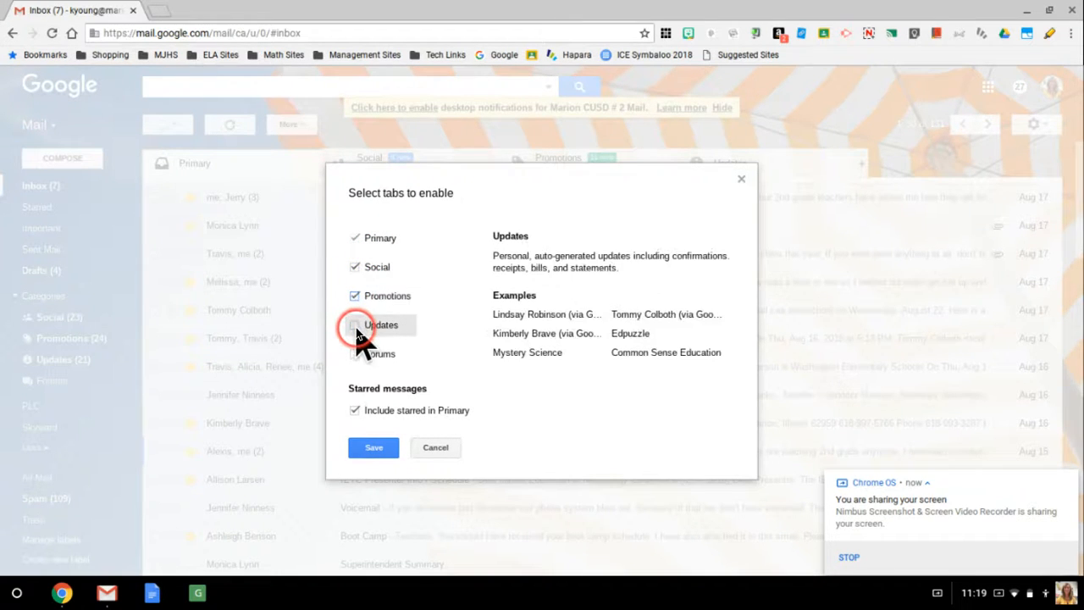
{"action": "left_click", "coordinate": [355, 325]}
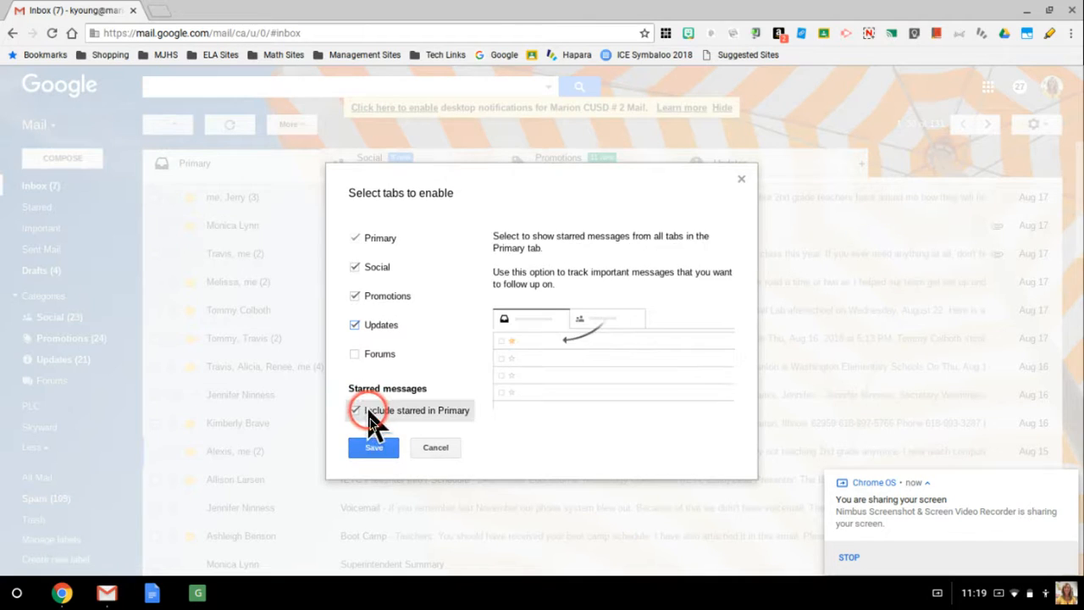
{"action": "left_click", "coordinate": [375, 449]}
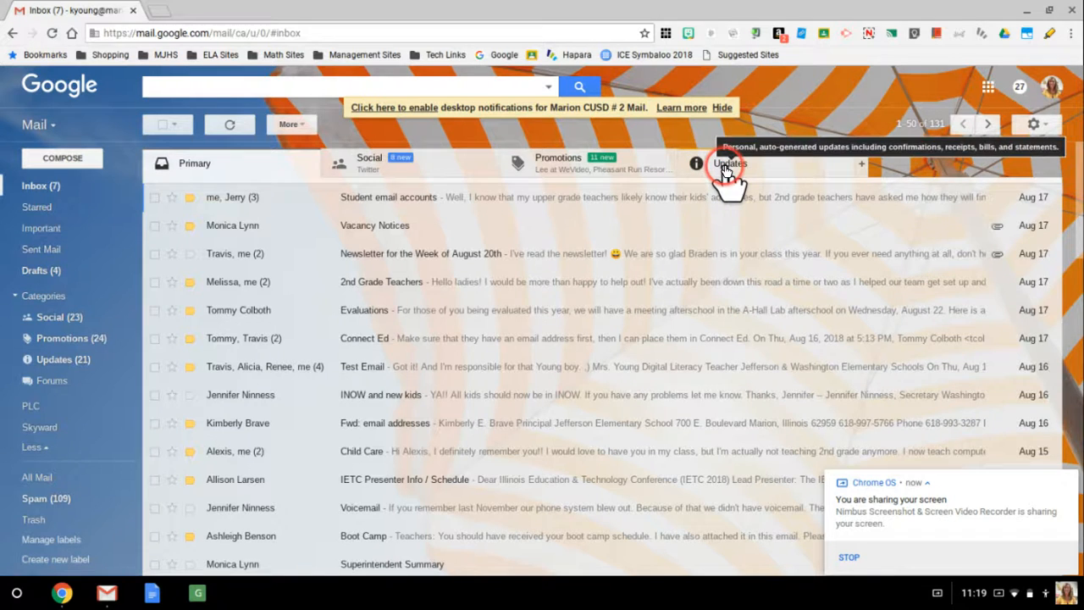
- Open the mail settings and review the General options, from language and page size down to the signature and vacation responder
{"action": "left_click", "coordinate": [1034, 127]}
{"action": "left_click", "coordinate": [996, 238]}
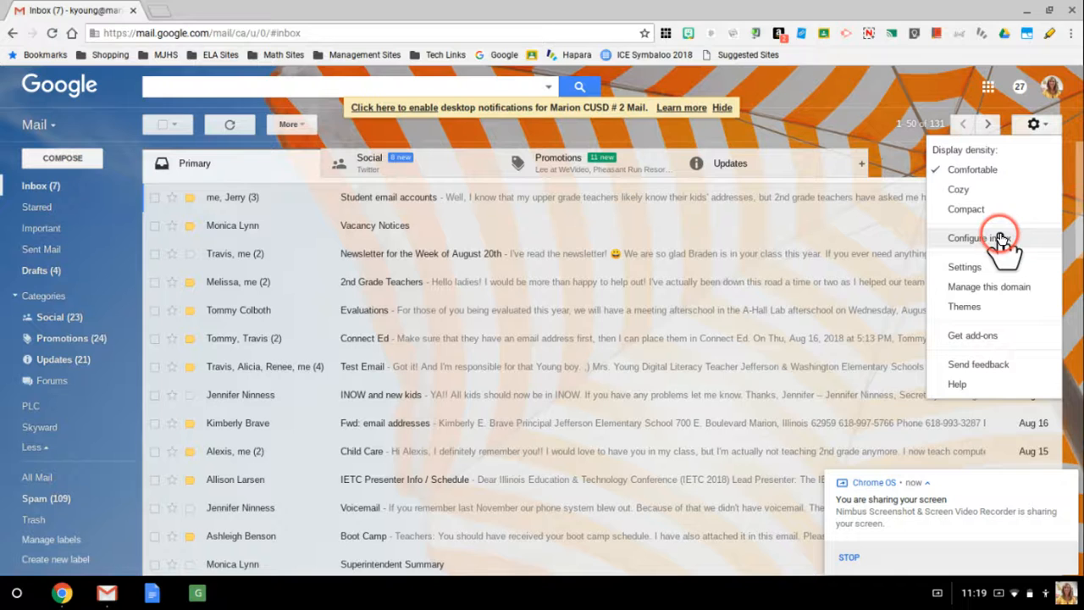
{"action": "left_click", "coordinate": [966, 268]}
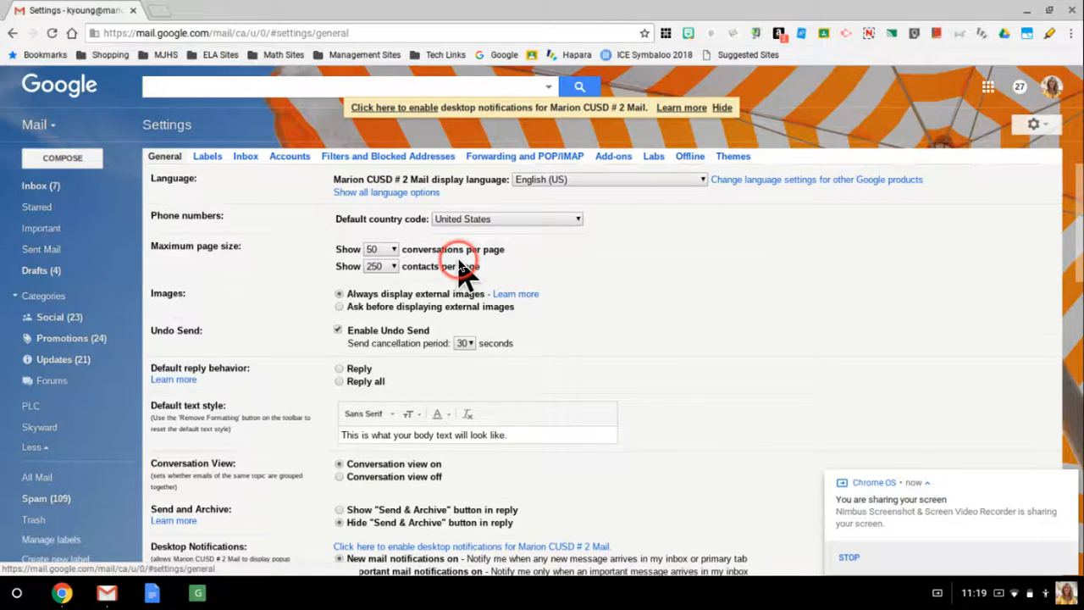
{"action": "scroll", "coordinate": [464, 270], "scroll_direction": "down", "scroll_amount": 1}
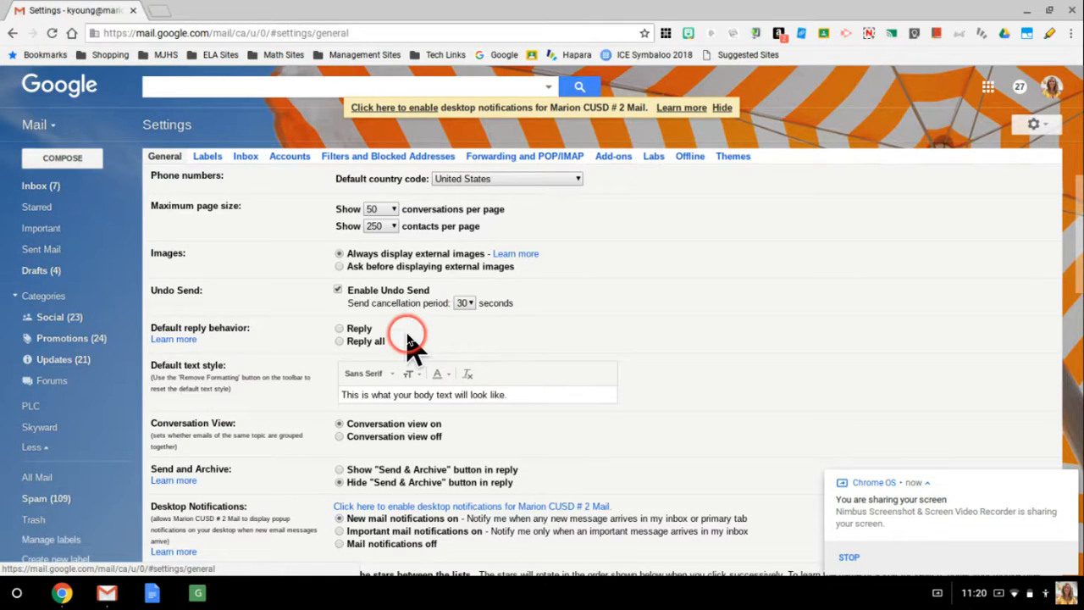
{"action": "scroll", "coordinate": [411, 338], "scroll_direction": "down", "scroll_amount": 2}
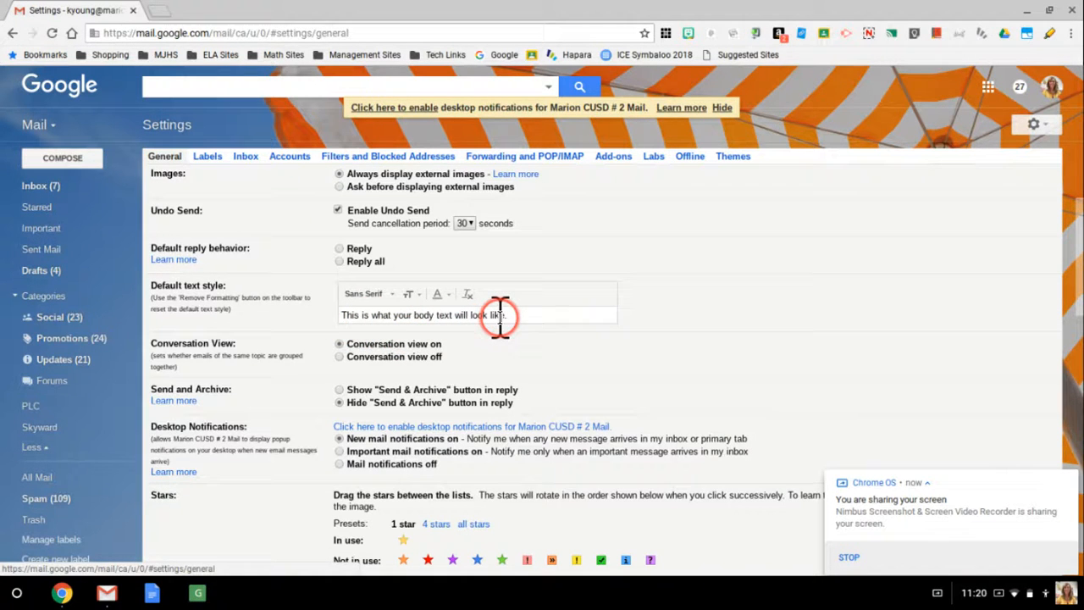
{"action": "scroll", "coordinate": [500, 315], "scroll_direction": "down", "scroll_amount": 2}
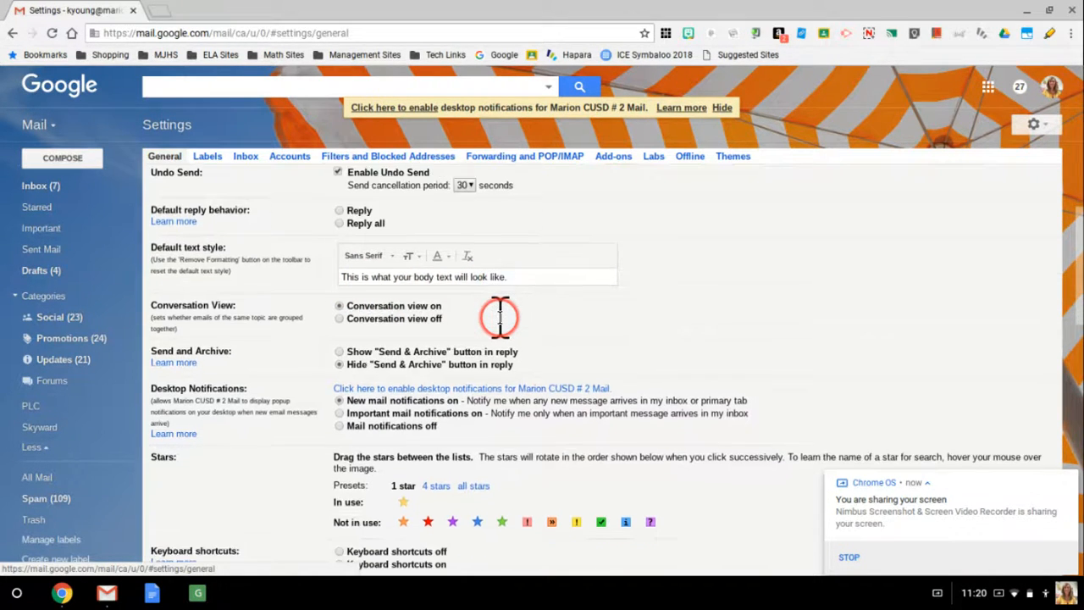
{"action": "scroll", "coordinate": [499, 315], "scroll_direction": "down", "scroll_amount": 5}
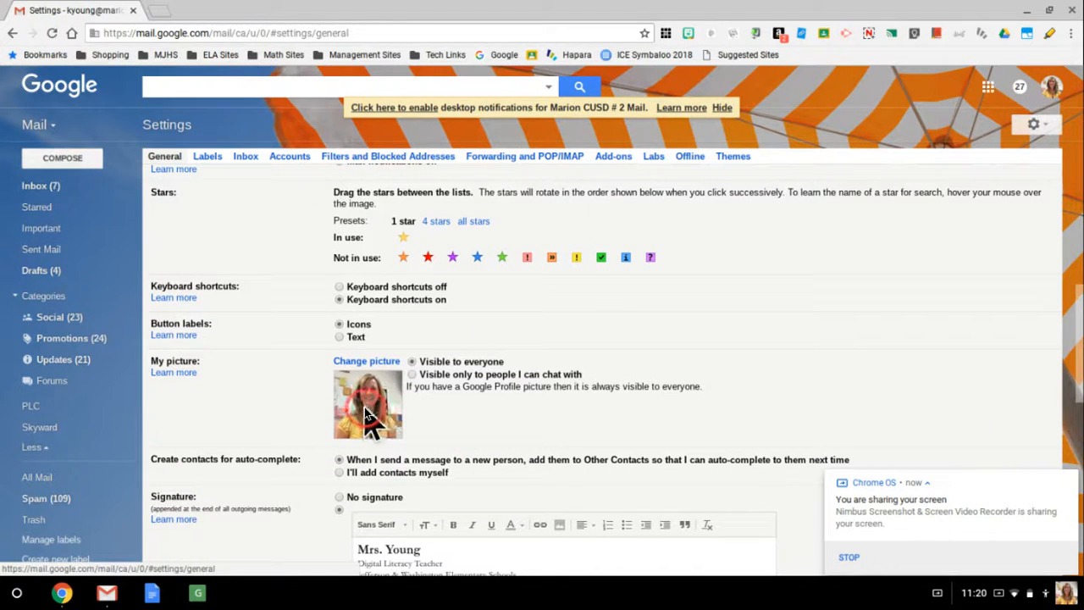
{"action": "scroll", "coordinate": [476, 421], "scroll_direction": "down", "scroll_amount": 2}
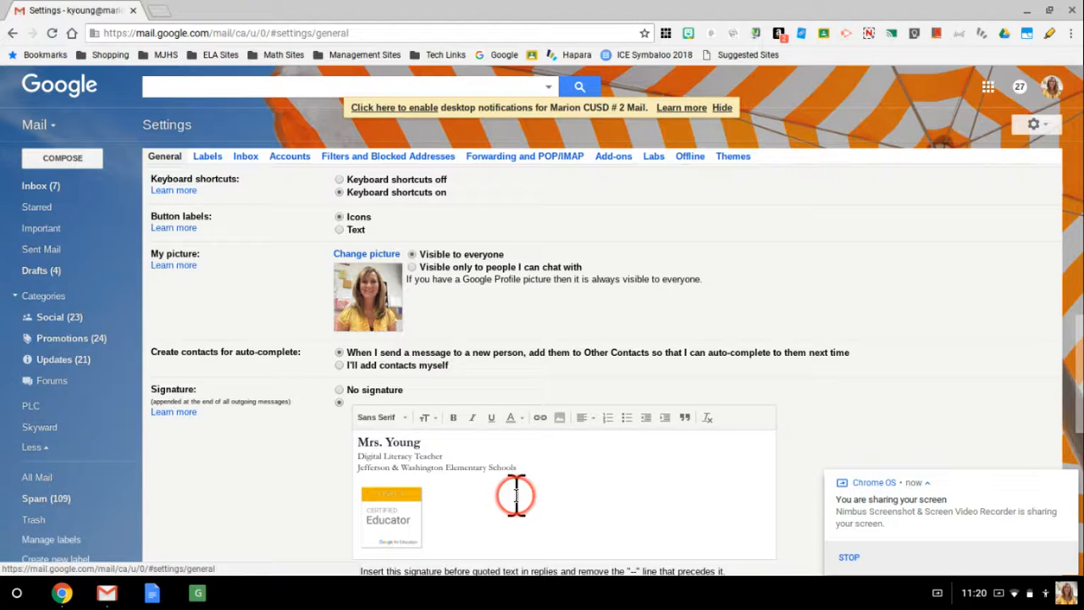
{"action": "scroll", "coordinate": [516, 495], "scroll_direction": "down", "scroll_amount": 5}
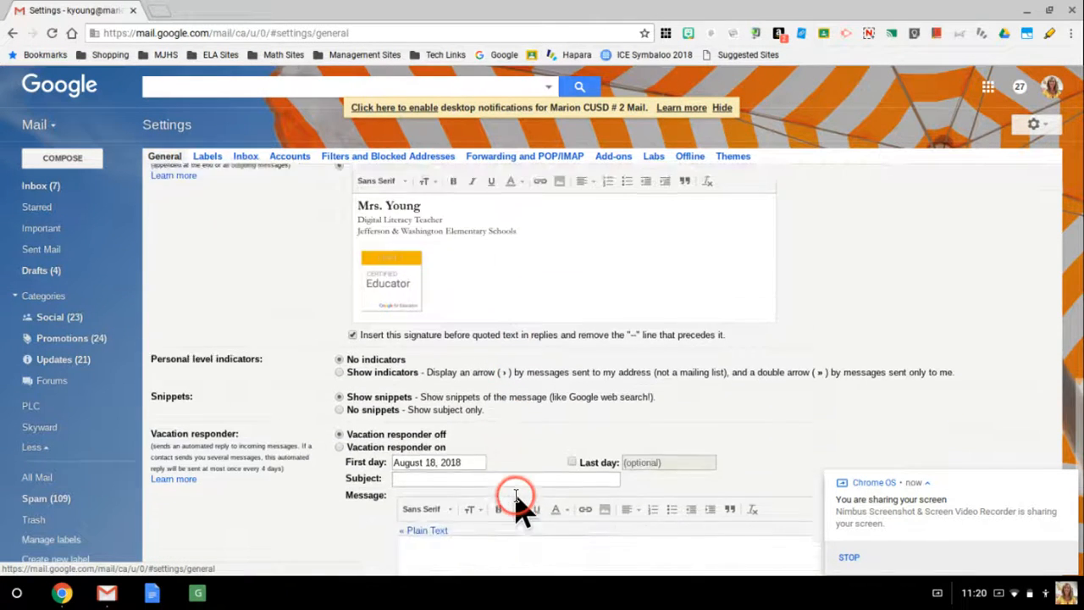
{"action": "scroll", "coordinate": [516, 495], "scroll_direction": "down", "scroll_amount": 2}
{"action": "scroll", "coordinate": [516, 500], "scroll_direction": "up", "scroll_amount": 10}
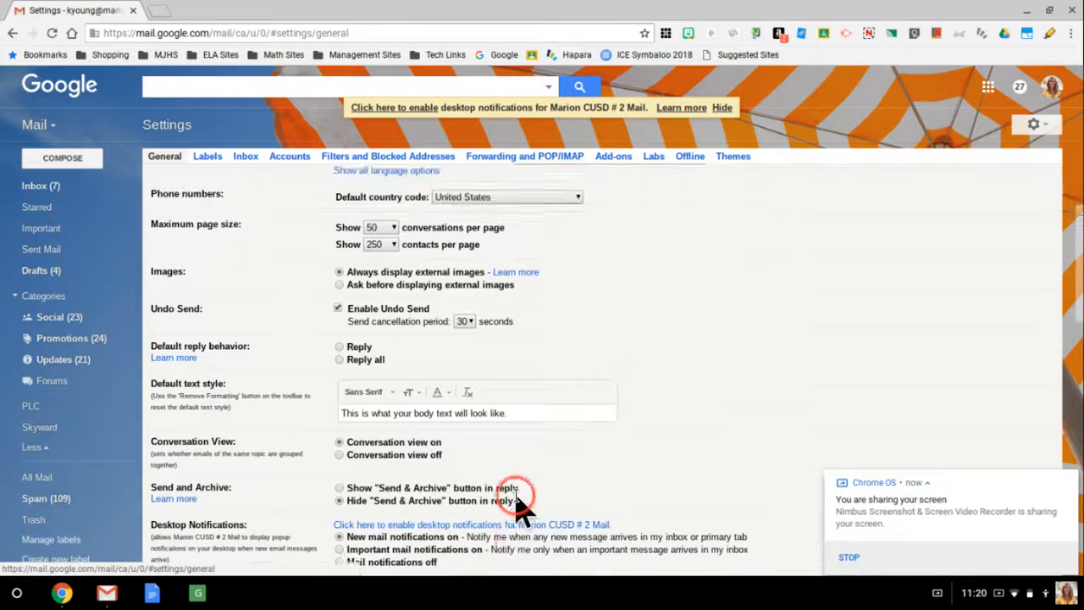
{"action": "scroll", "coordinate": [515, 500], "scroll_direction": "up", "scroll_amount": 2}
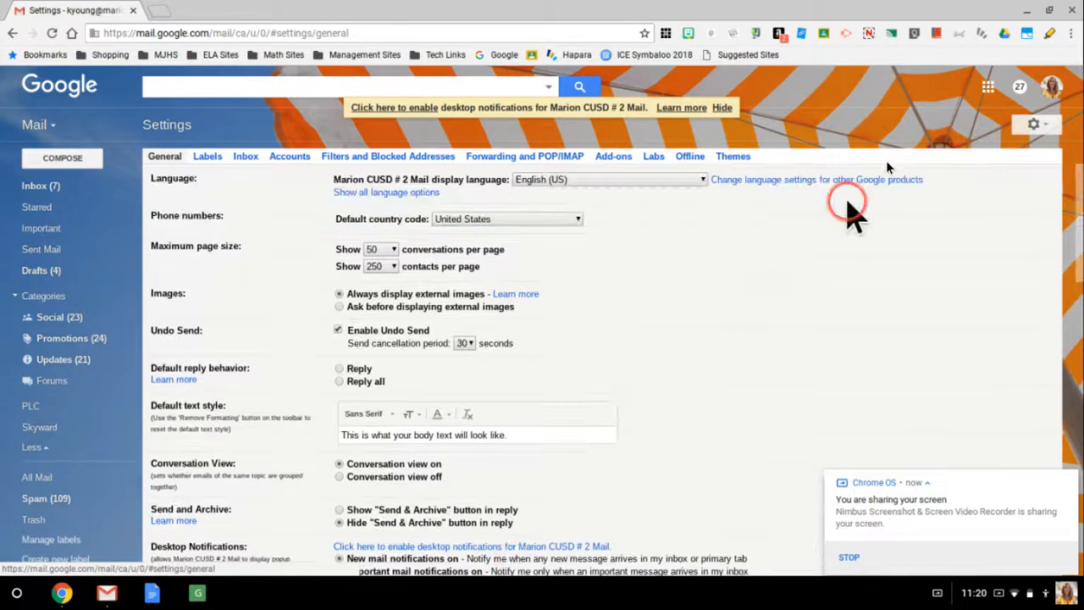
- Browse the available mail background themes and save with the current Beach theme still selected
{"action": "left_click", "coordinate": [1033, 126]}
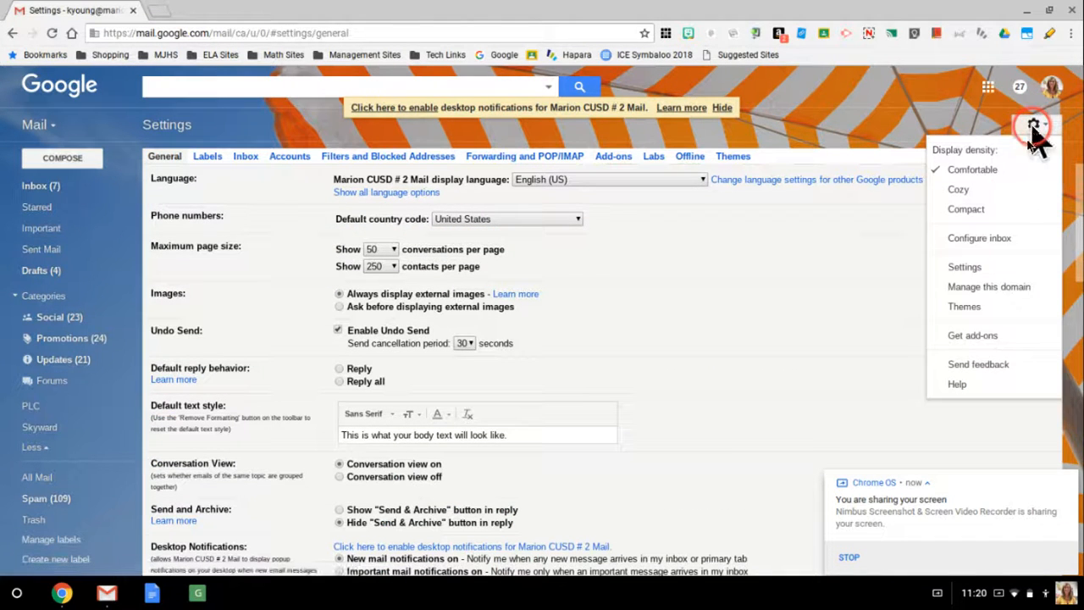
{"action": "left_click", "coordinate": [965, 308]}
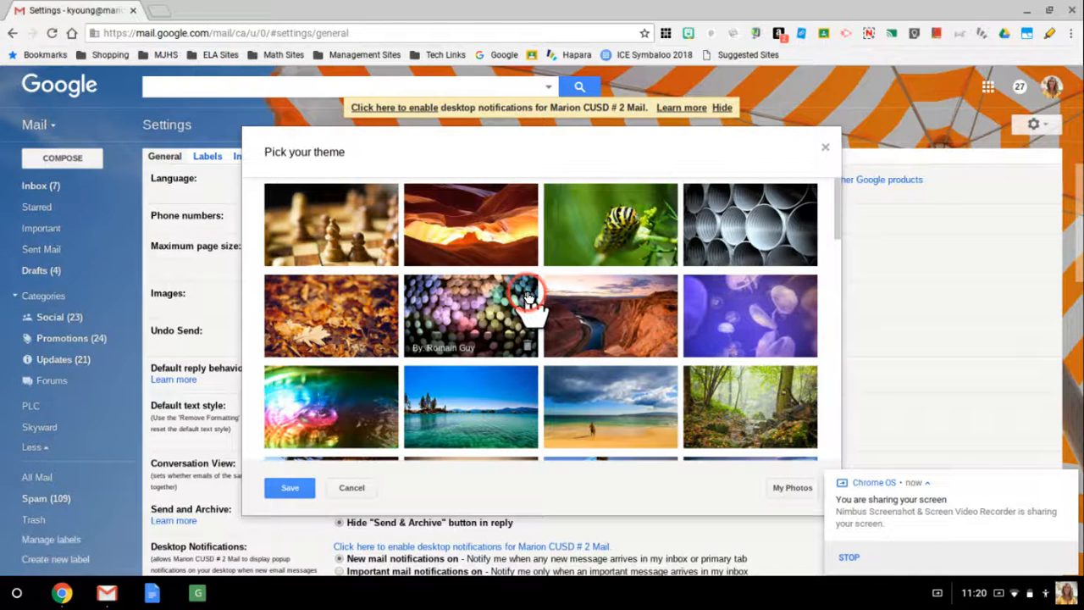
{"action": "scroll", "coordinate": [615, 290], "scroll_direction": "down", "scroll_amount": 3}
{"action": "scroll", "coordinate": [614, 291], "scroll_direction": "down", "scroll_amount": 2}
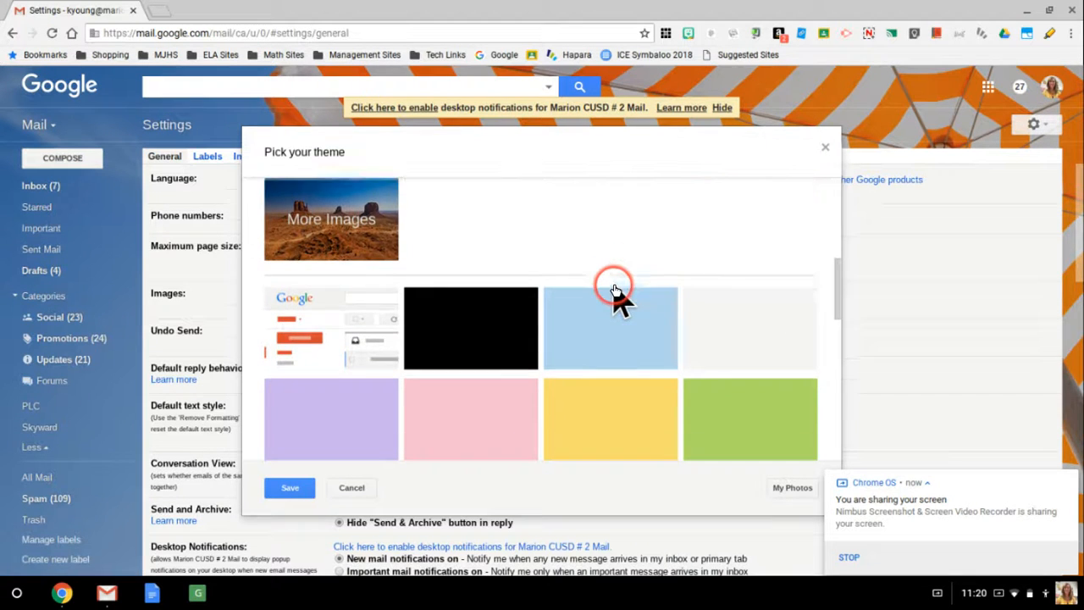
{"action": "scroll", "coordinate": [614, 290], "scroll_direction": "down", "scroll_amount": 2}
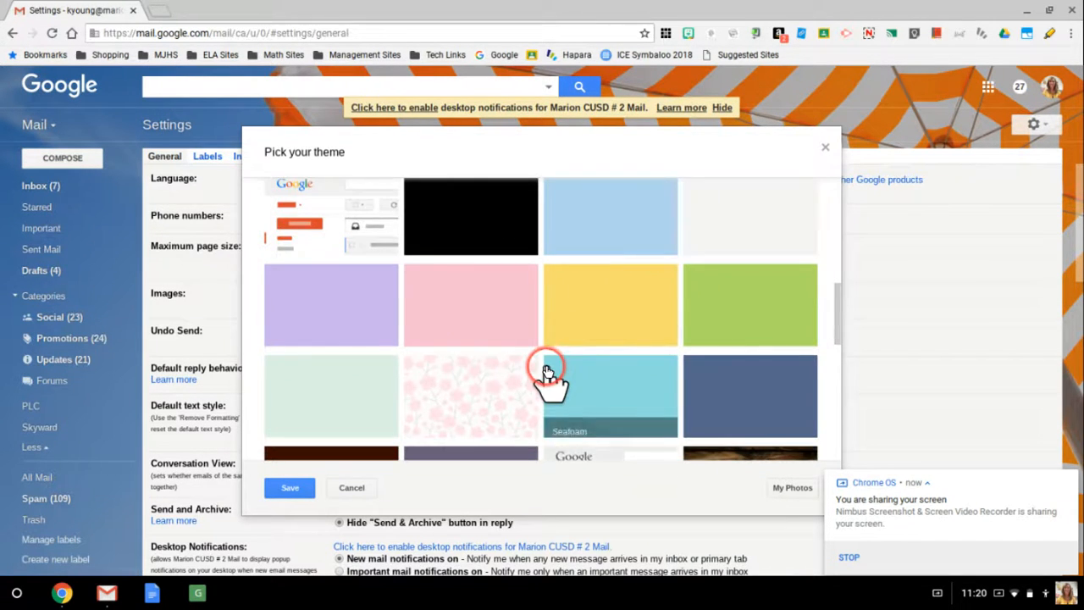
{"action": "scroll", "coordinate": [549, 370], "scroll_direction": "down", "scroll_amount": 3}
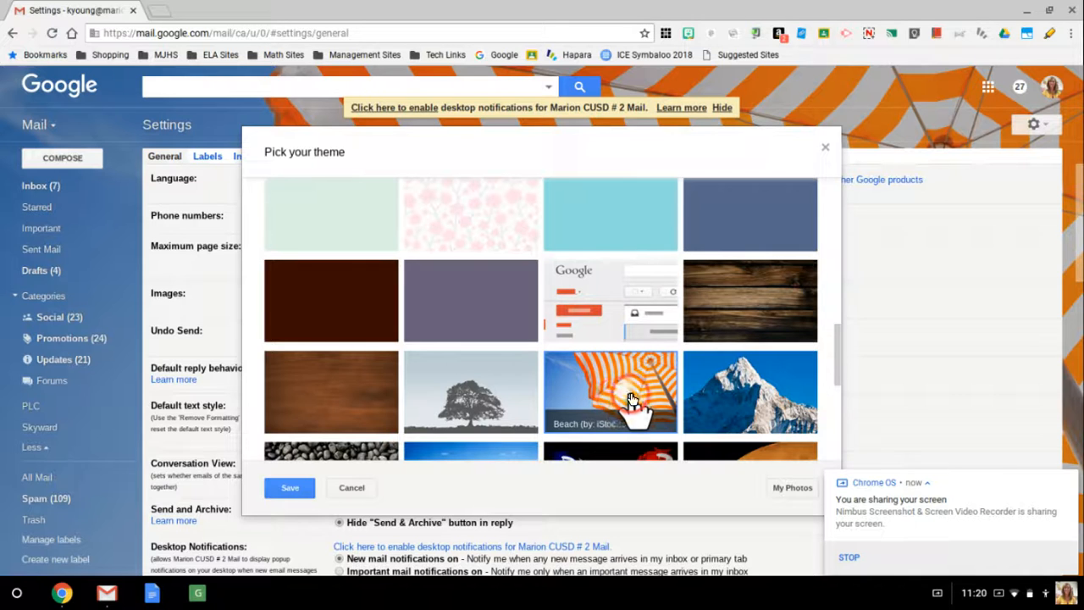
{"action": "scroll", "coordinate": [631, 398], "scroll_direction": "down", "scroll_amount": 5}
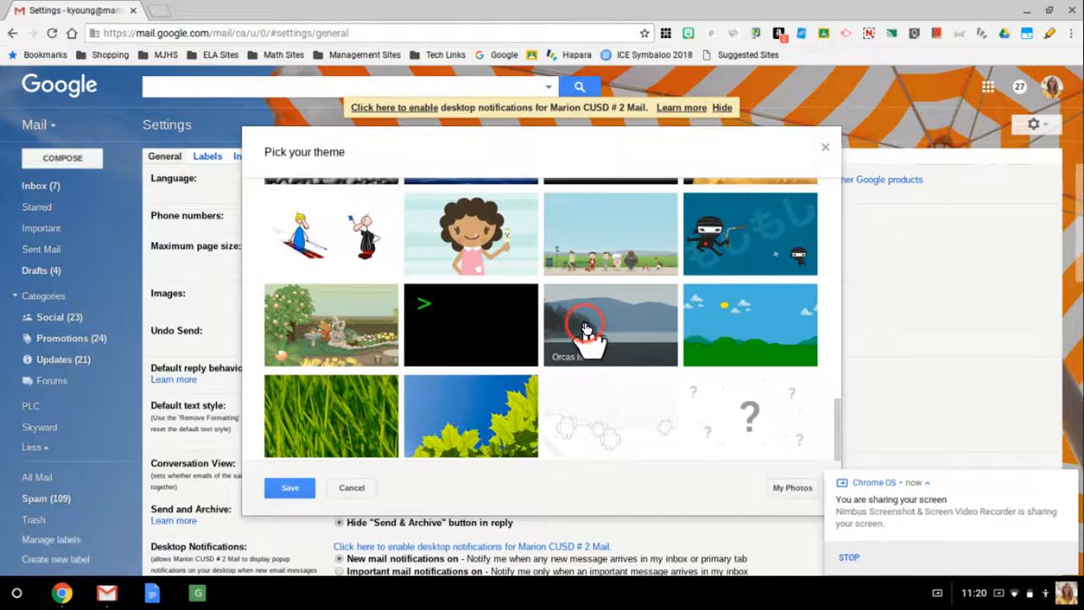
{"action": "left_click", "coordinate": [289, 487]}
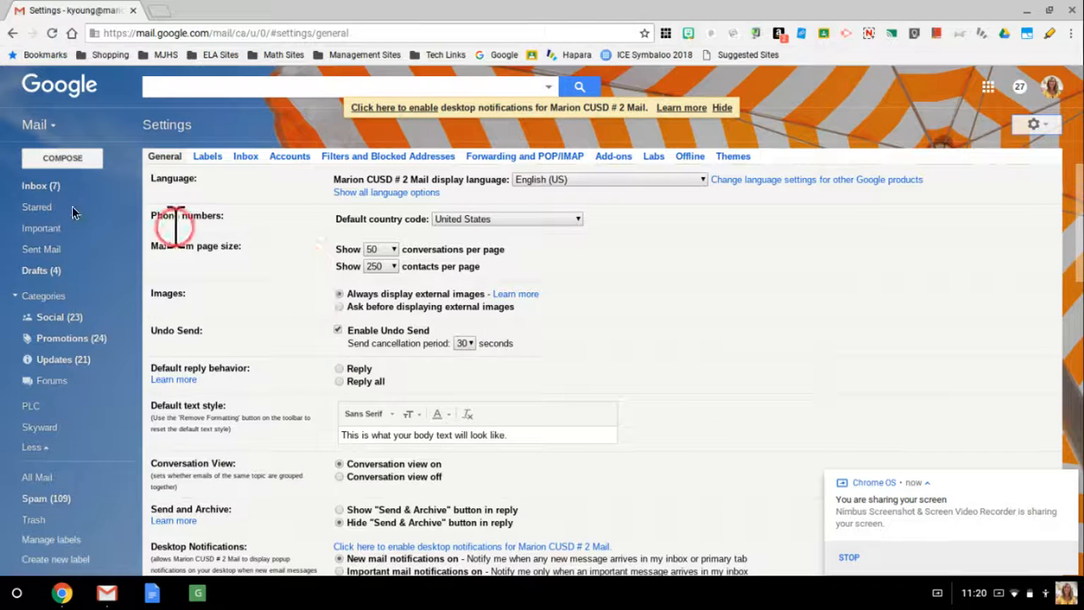
- Move the "Student email accounts" inbox conversation to a new, un-nested label named "Parent Communications" and open that label
{"action": "left_click", "coordinate": [38, 192]}
{"action": "left_click", "coordinate": [40, 187]}
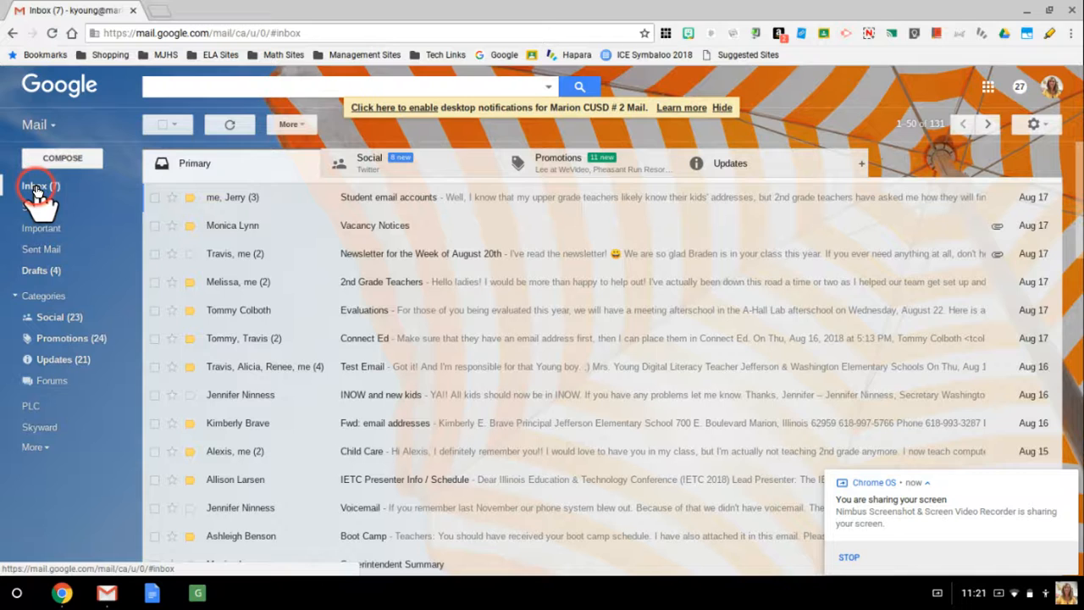
{"action": "left_click", "coordinate": [155, 199]}
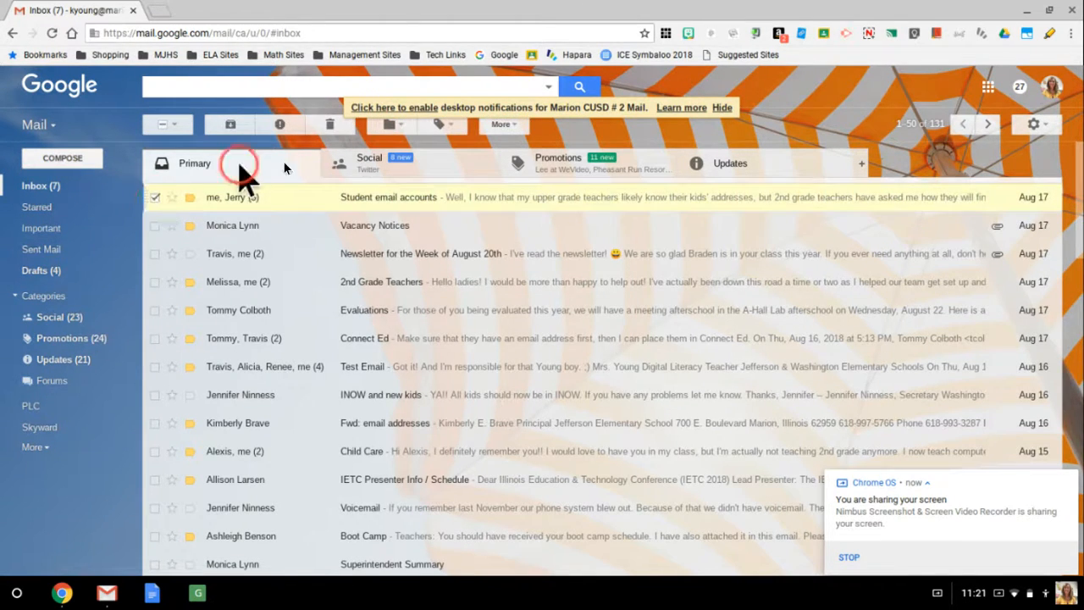
{"action": "left_click", "coordinate": [399, 130]}
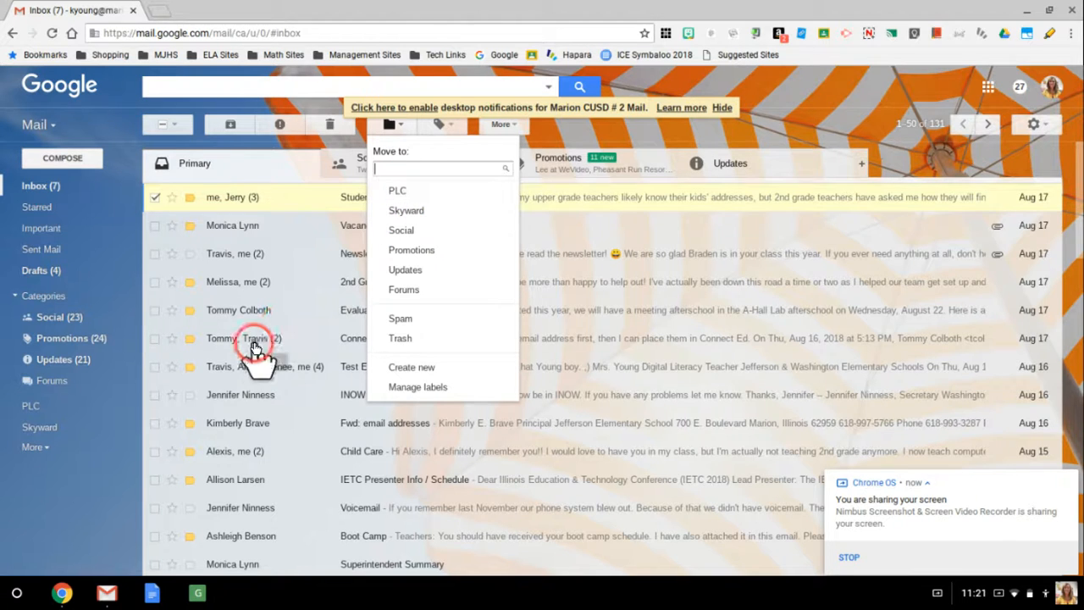
{"action": "left_click", "coordinate": [411, 368]}
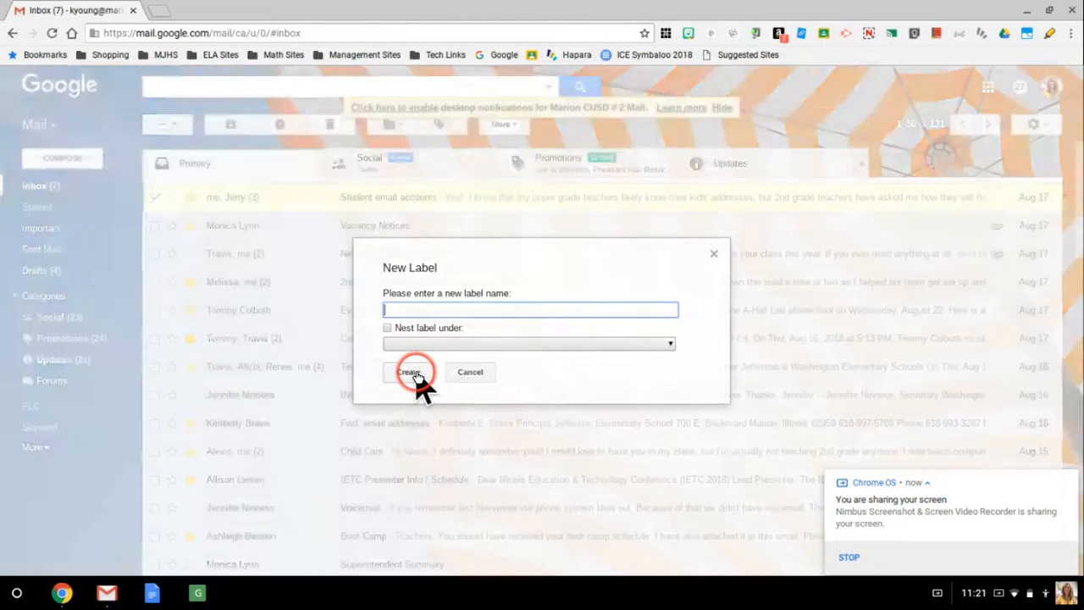
{"action": "type", "text": "Parent Communications"}
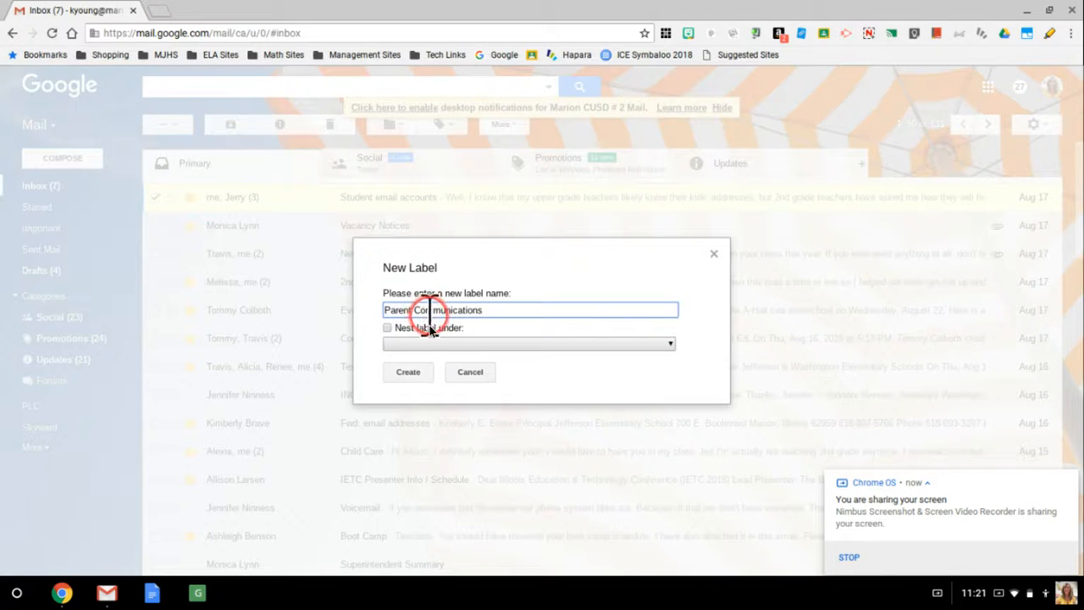
{"action": "left_click", "coordinate": [649, 356]}
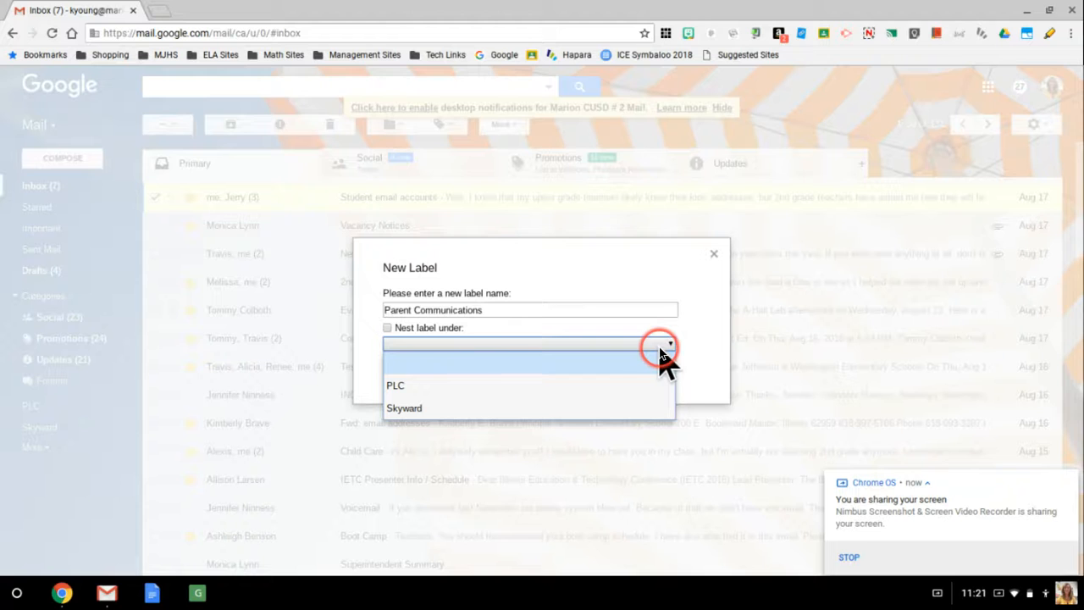
{"action": "left_click", "coordinate": [718, 366]}
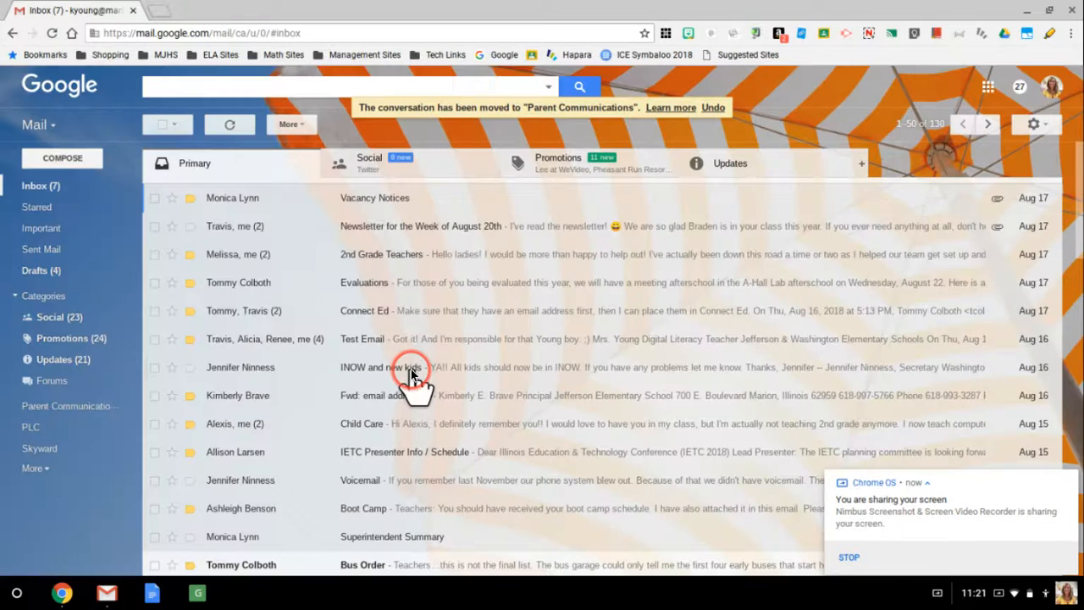
{"action": "left_click", "coordinate": [64, 408]}
{"action": "left_click", "coordinate": [64, 408]}
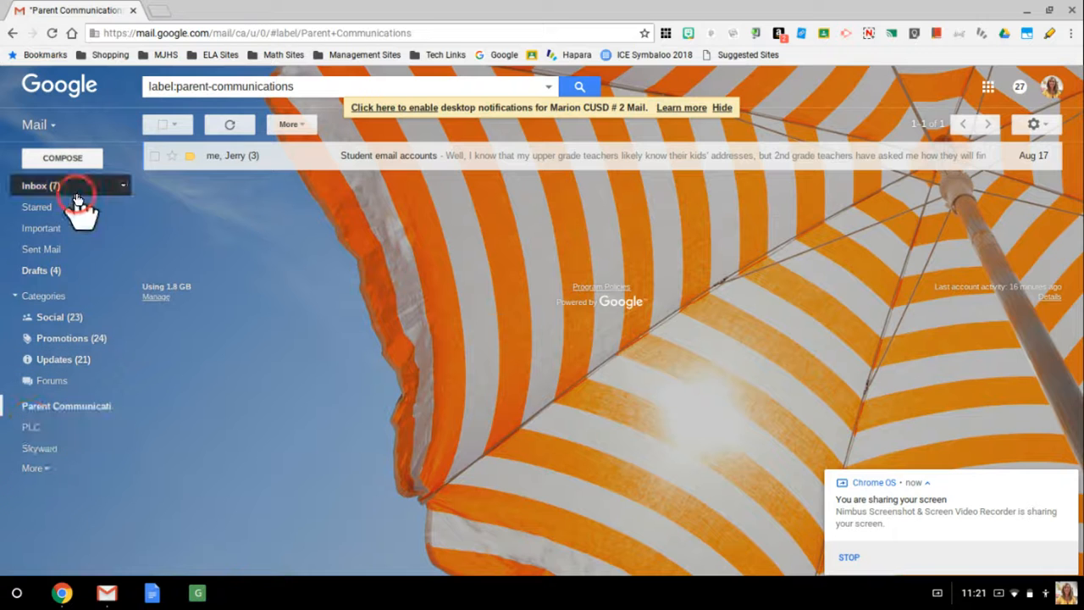
- Return to the inbox and move the "Vacancy Notices" conversation to the "Parent Communications" label
{"action": "left_click", "coordinate": [44, 186]}
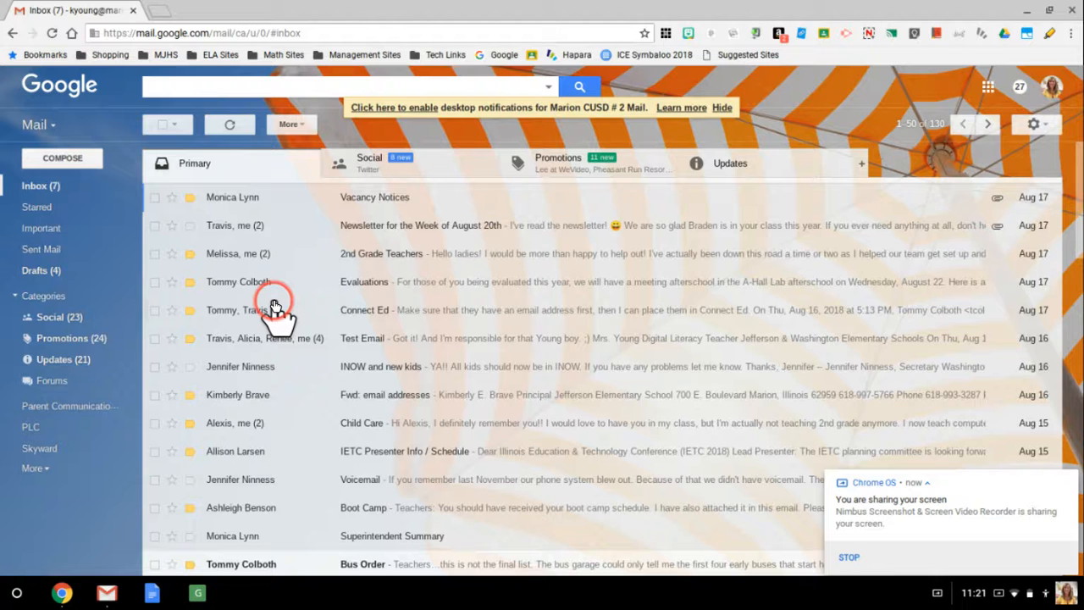
{"action": "left_click", "coordinate": [155, 198]}
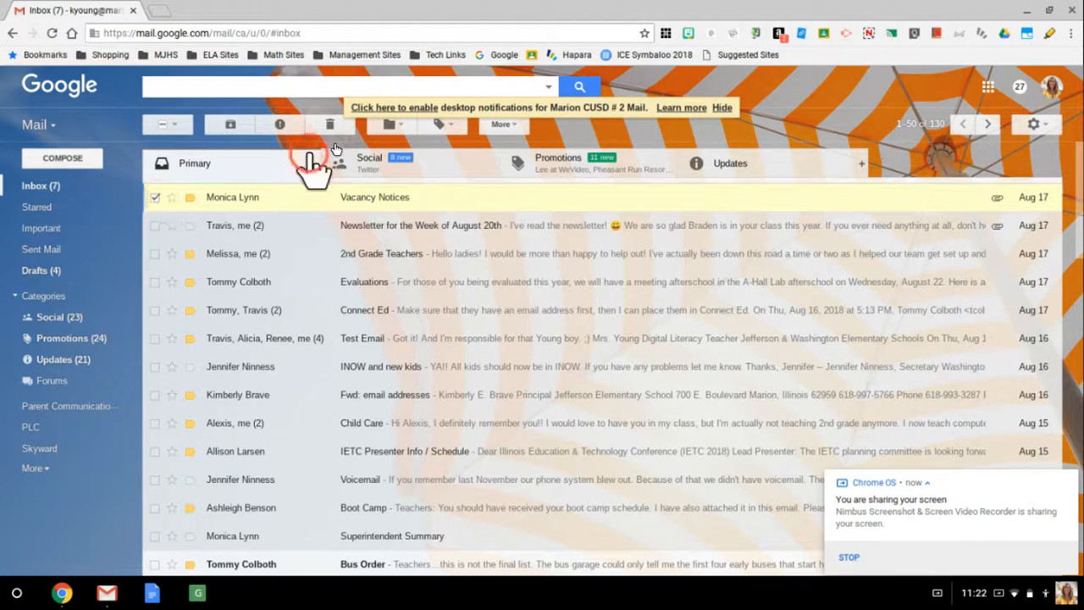
{"action": "left_click", "coordinate": [391, 126]}
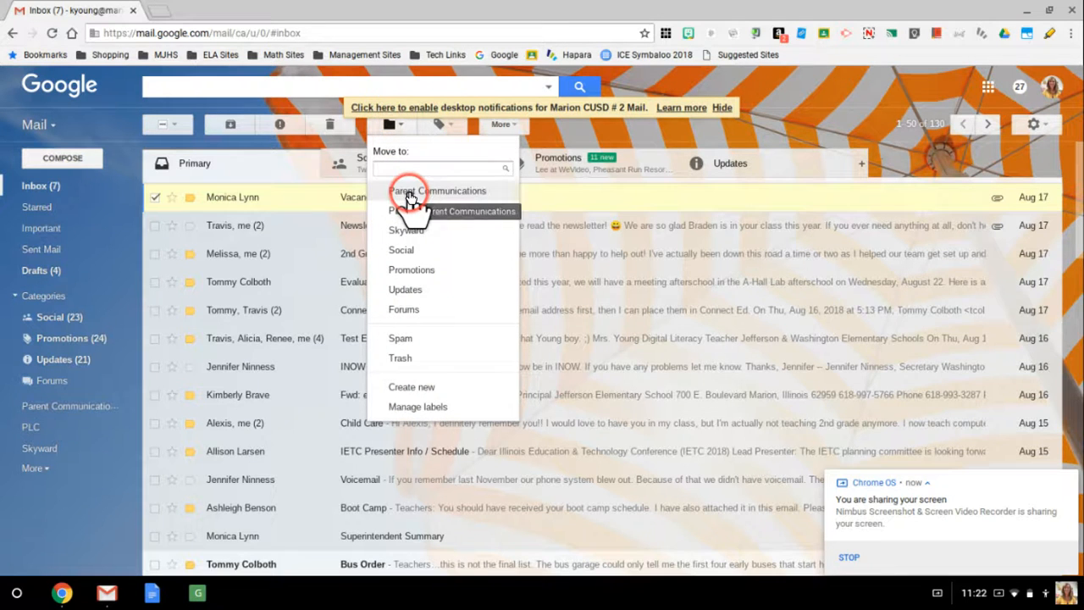
{"action": "left_click", "coordinate": [409, 192]}
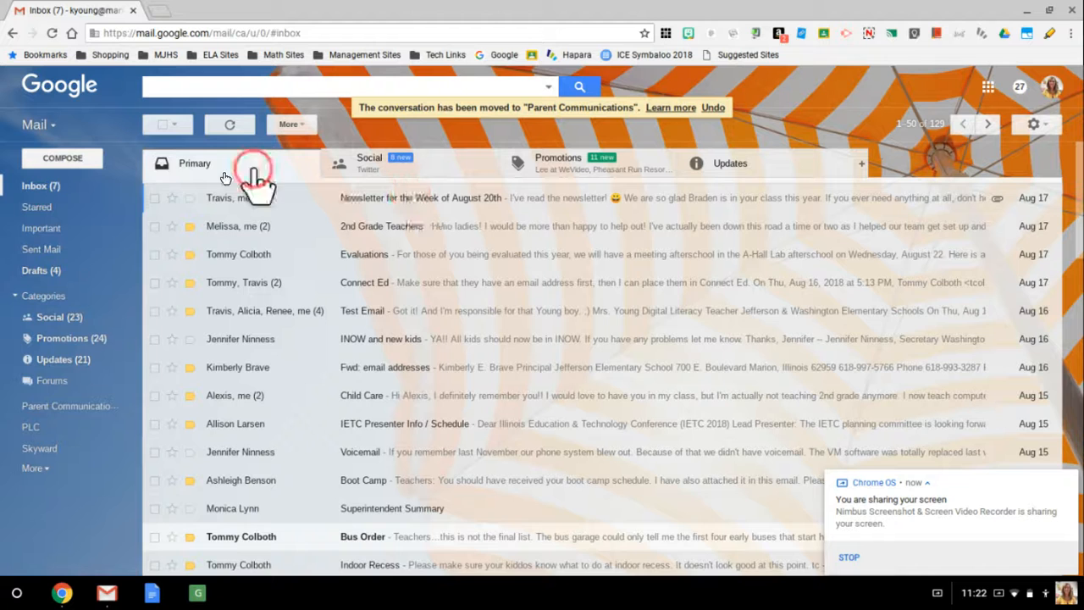
- Move the "Newsletter for the Week of August 20th" conversation into "Parent Communications", and view the contents of that label and of "PLC"
{"action": "left_click", "coordinate": [155, 199]}
{"action": "left_click_drag", "start_coordinate": [216, 203], "coordinate": [56, 404]}
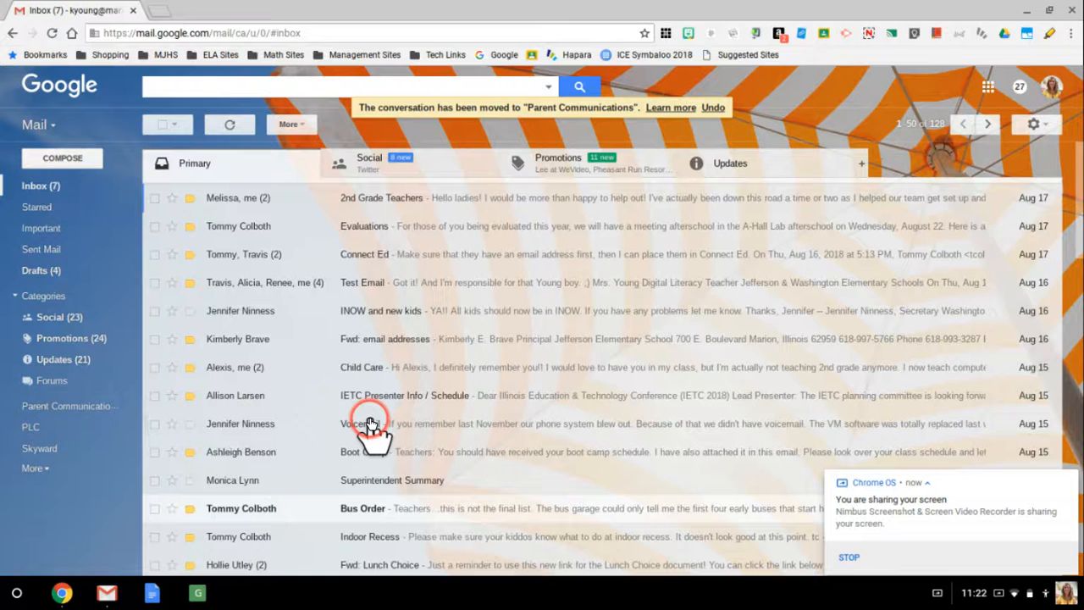
{"action": "left_click", "coordinate": [78, 409]}
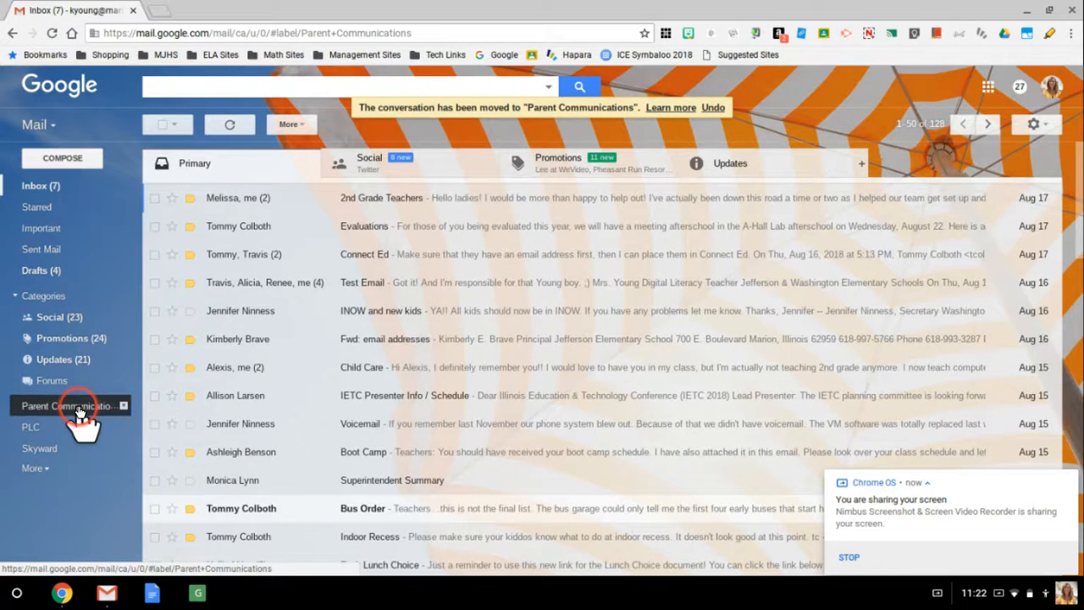
{"action": "left_click", "coordinate": [31, 428]}
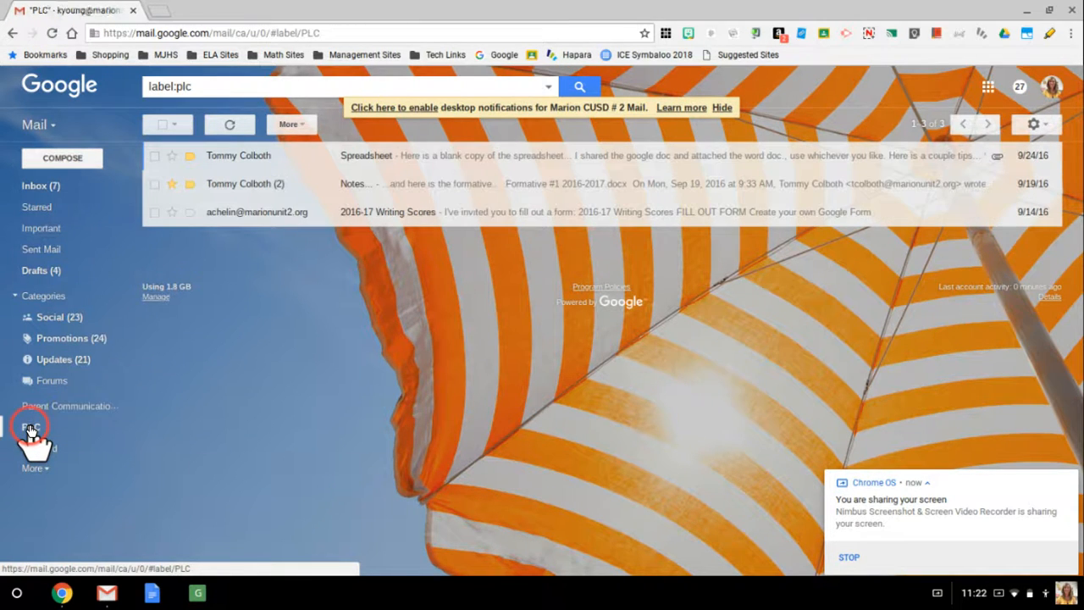
- Apply the "Parent Communications" label to the "2nd Grade Teachers" conversation while keeping it in the inbox
{"action": "left_click", "coordinate": [29, 185]}
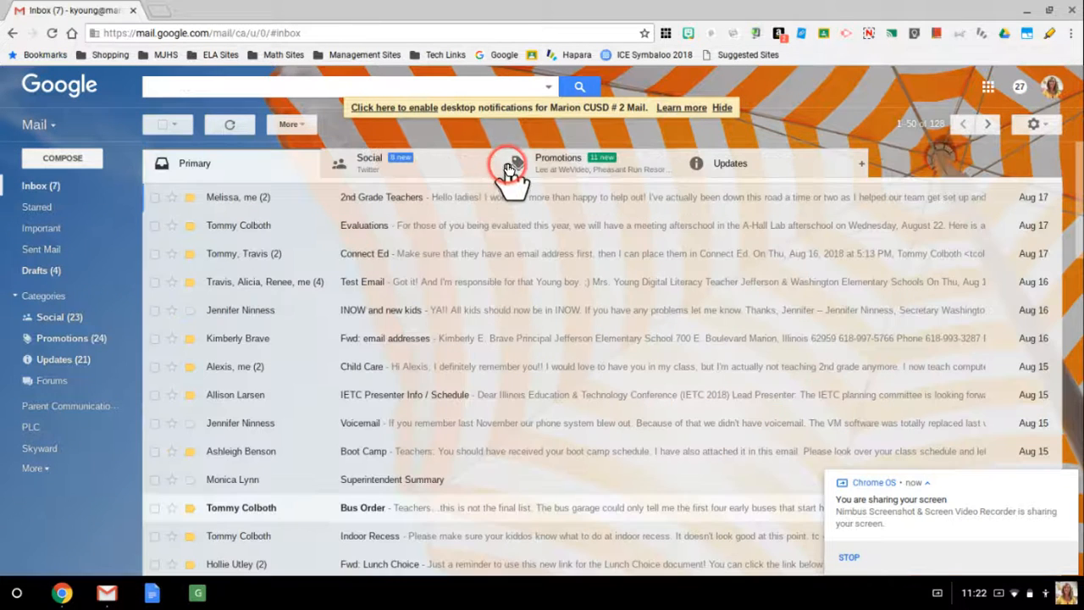
{"action": "left_click", "coordinate": [155, 198]}
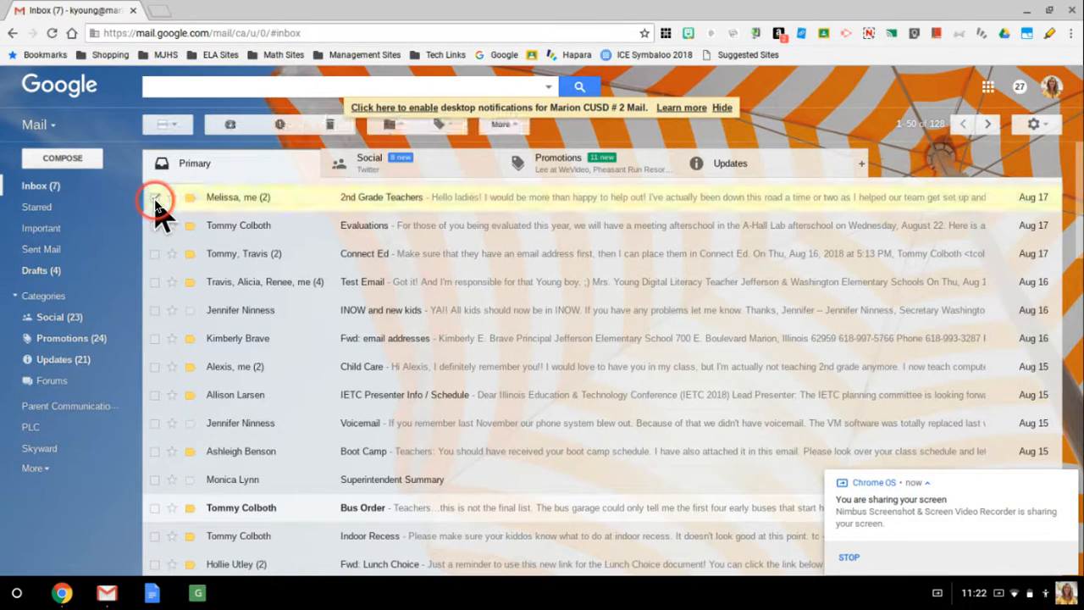
{"action": "left_click", "coordinate": [445, 127]}
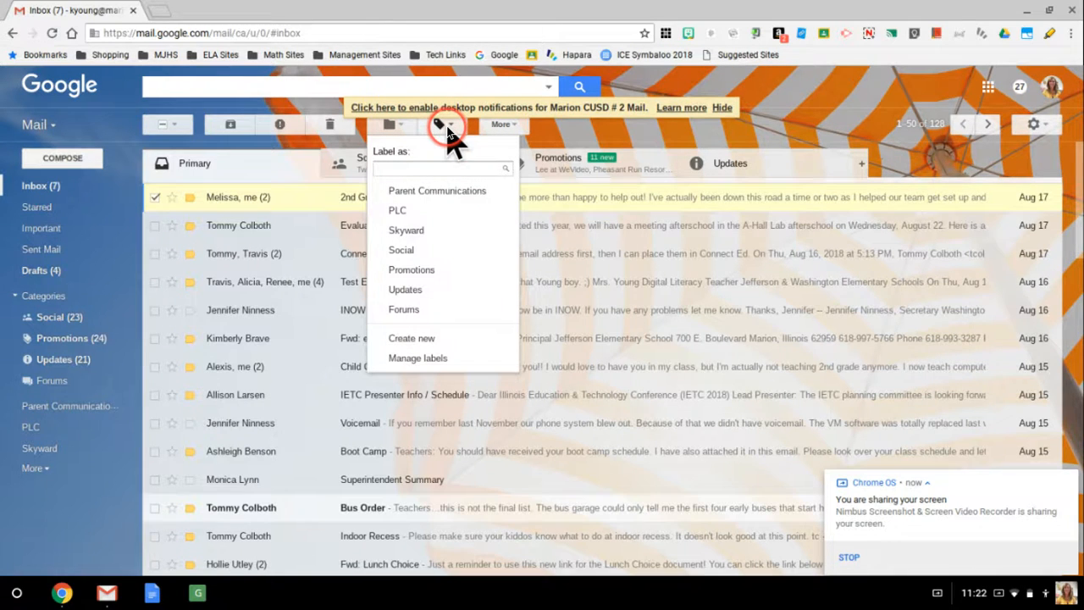
{"action": "left_click", "coordinate": [425, 191]}
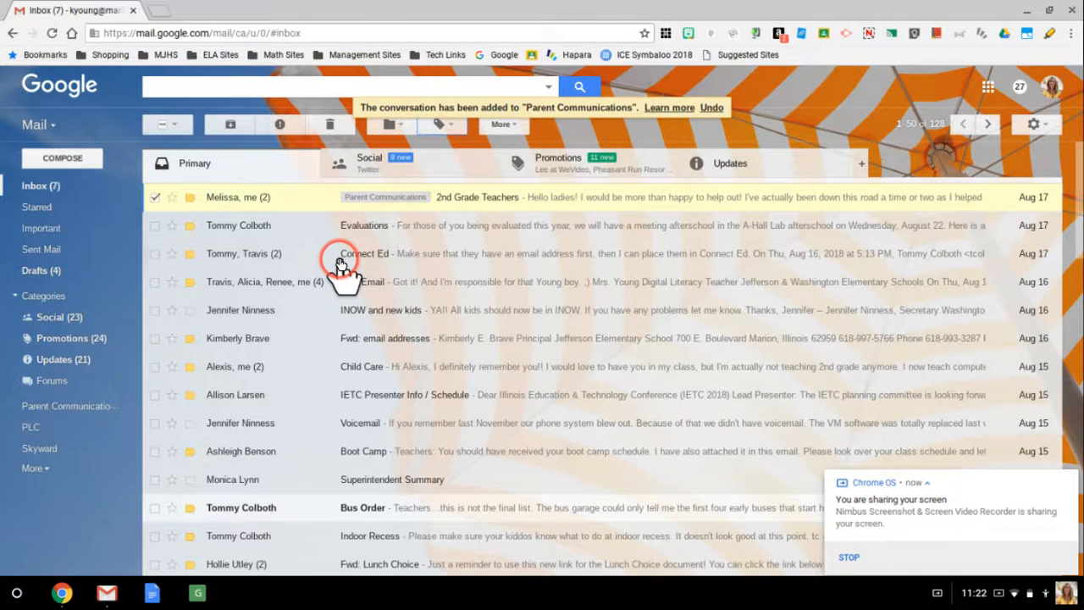
- Move the selected "2nd Grade Teachers" conversation out of the inbox into "Parent Communications" and check that label before returning to the inbox
{"action": "left_click", "coordinate": [398, 129]}
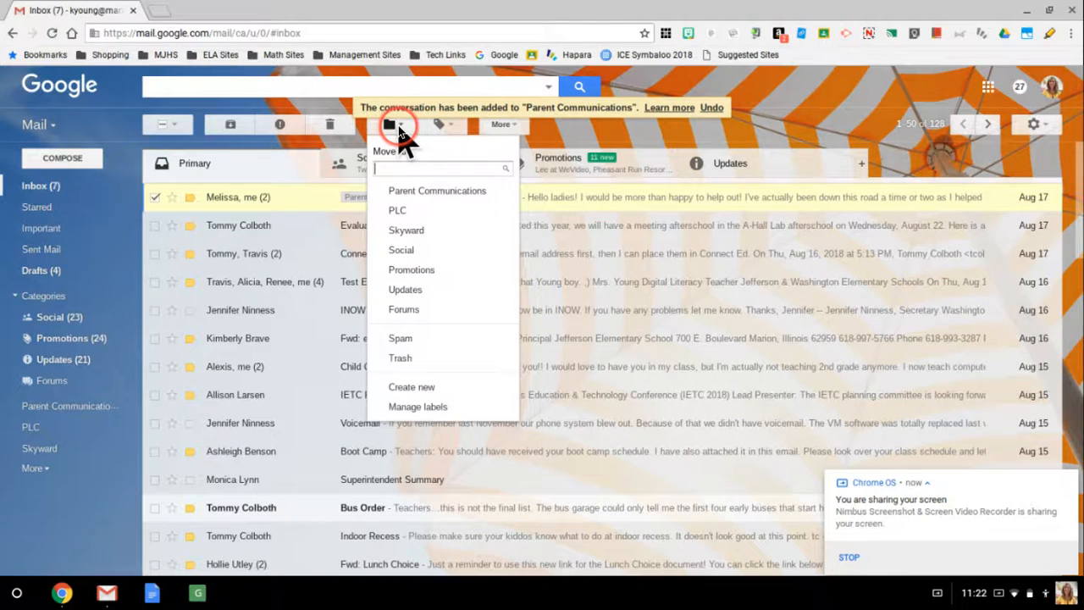
{"action": "left_click", "coordinate": [416, 191]}
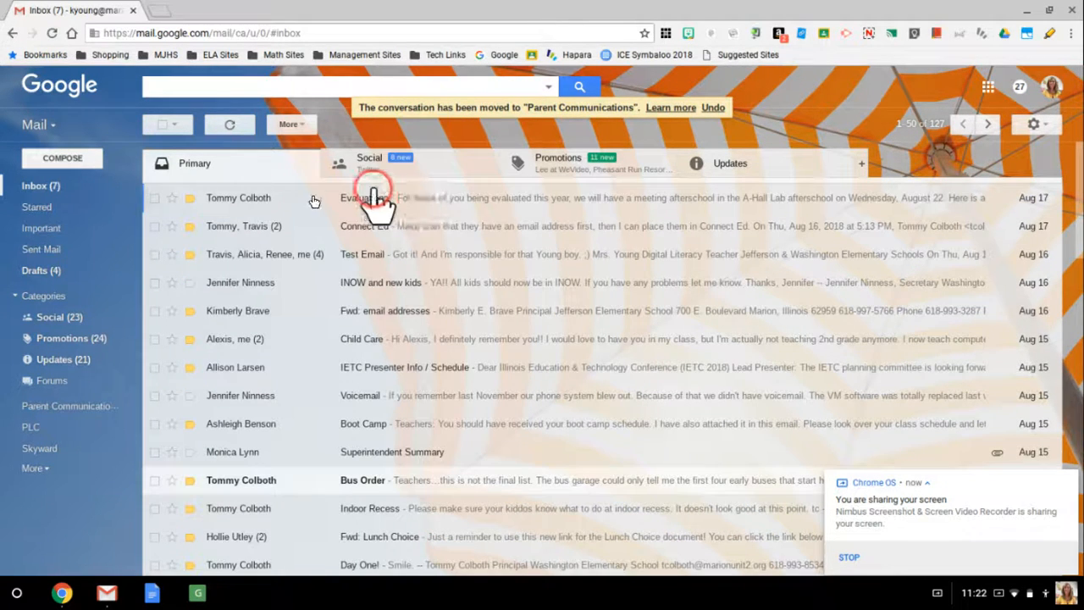
{"action": "left_click", "coordinate": [91, 407]}
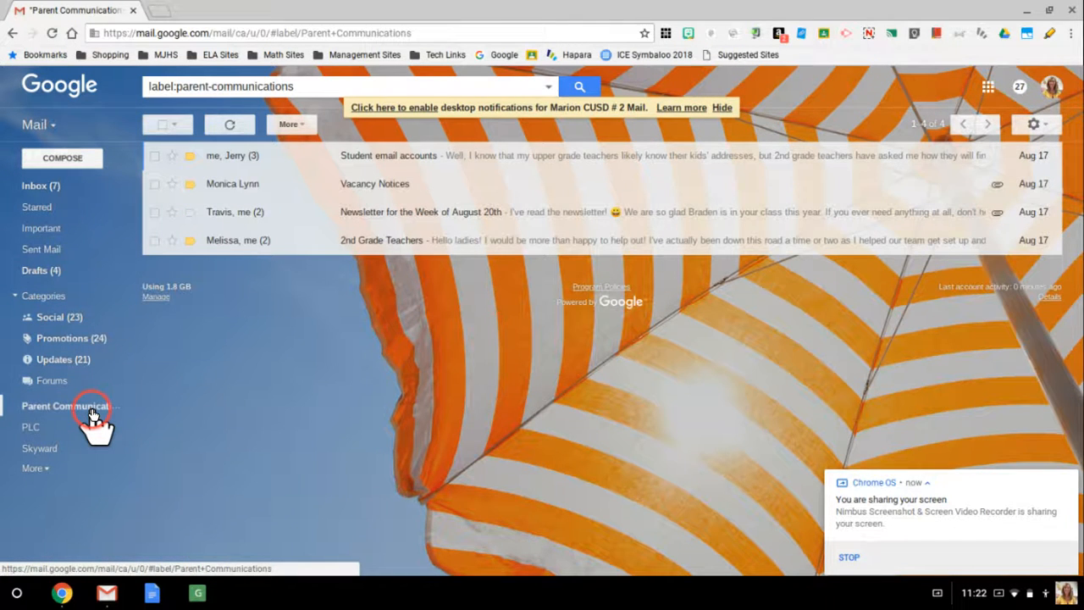
{"action": "left_click", "coordinate": [32, 187]}
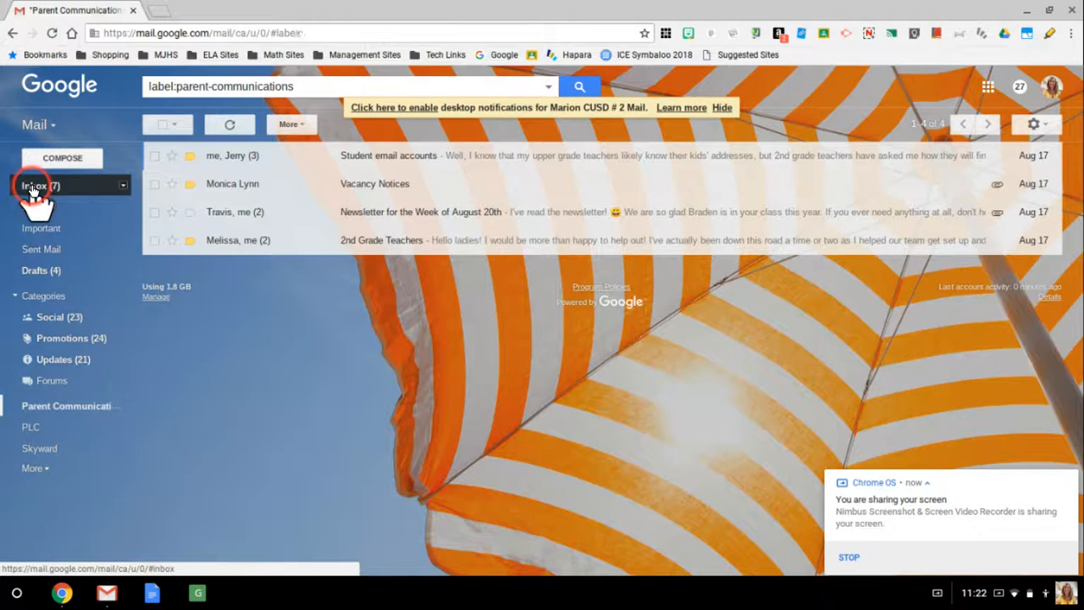